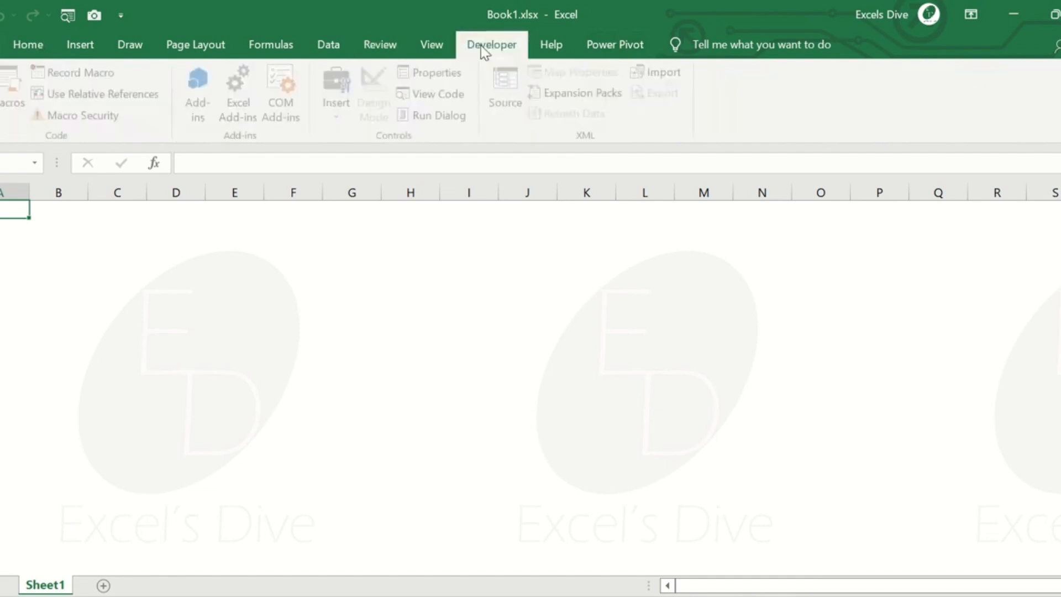
Step: Load the Excels Dive.xlam add-in from the Downloads folder with its macros enabled and show its Excel's Dive commands
click(608, 43)
click(416, 45)
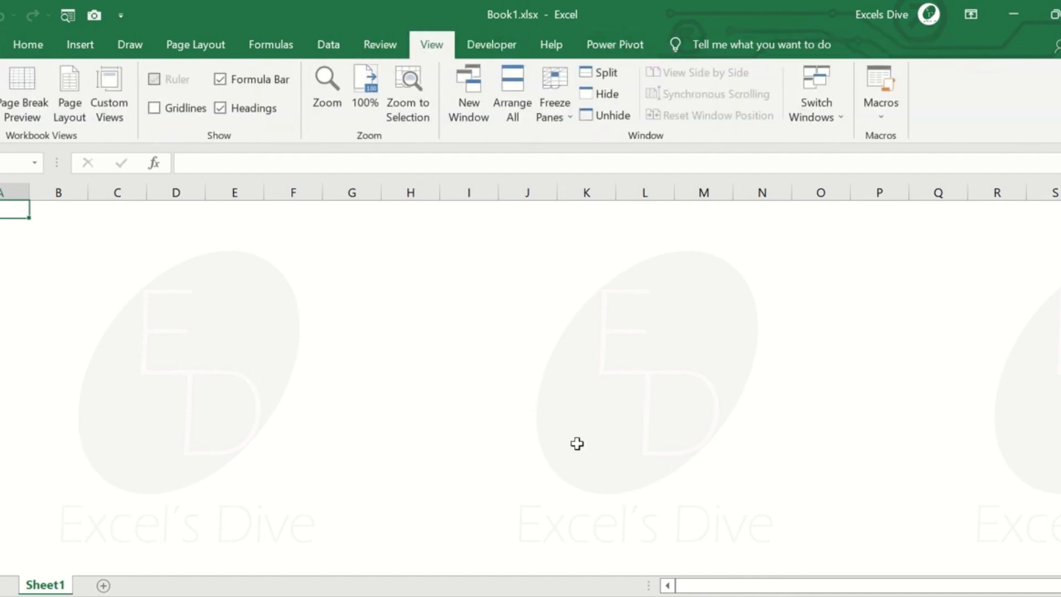
key(alt+Tab)
double_click(212, 186)
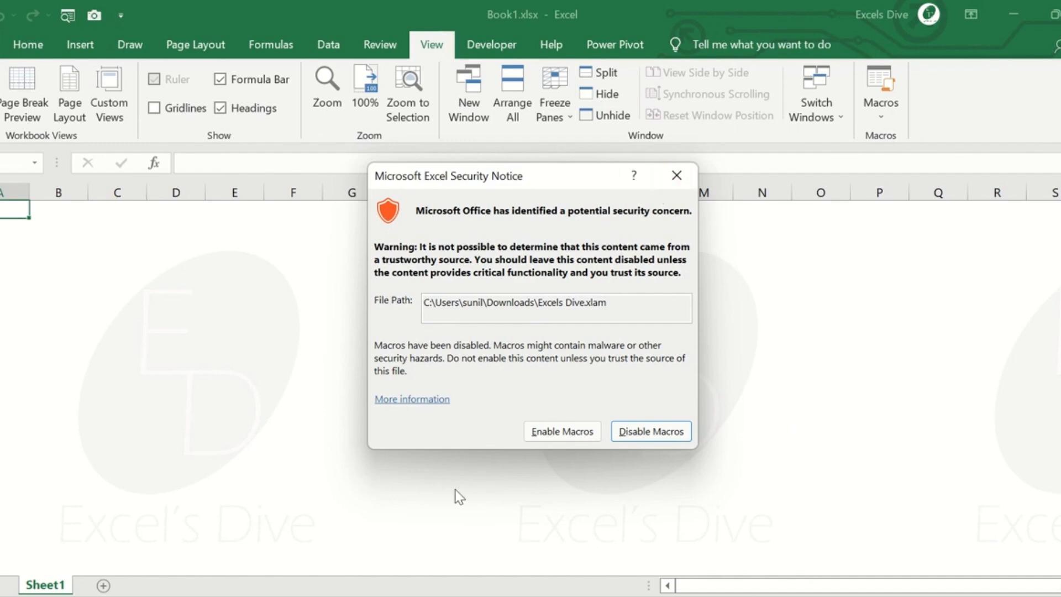
click(559, 431)
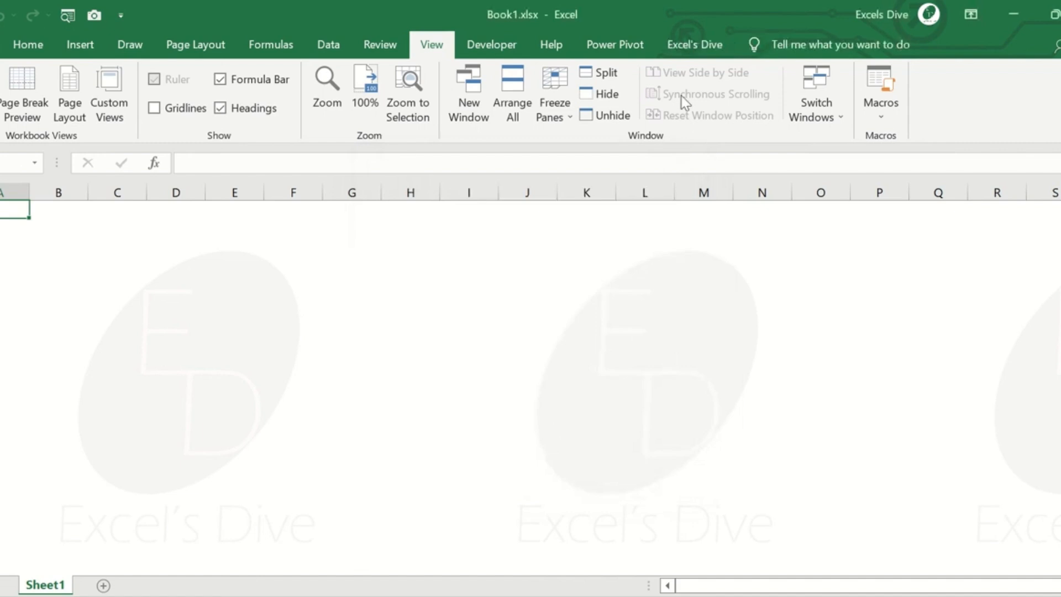
click(685, 56)
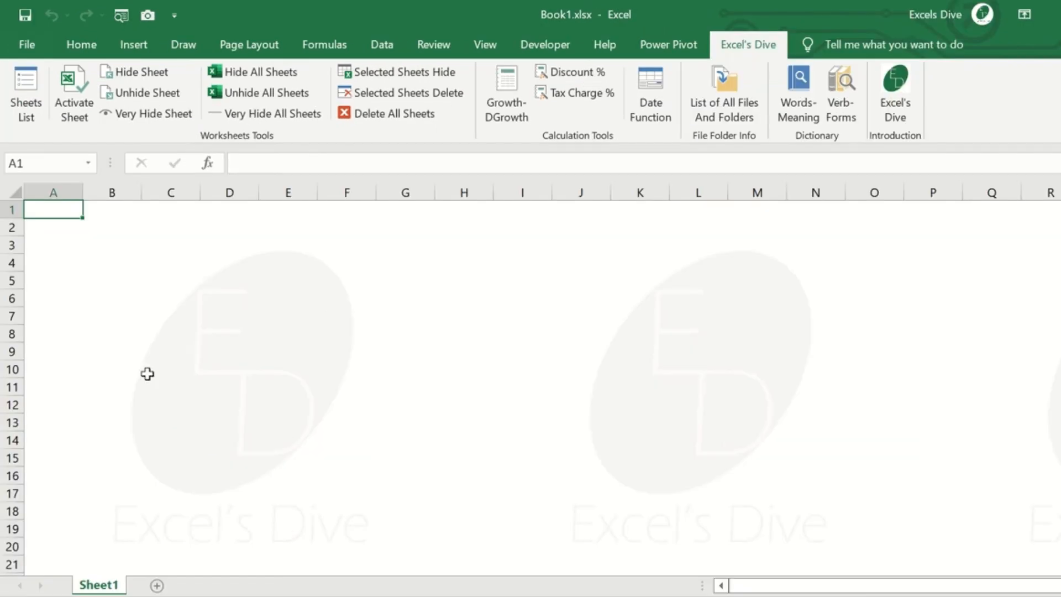
Step: Add four new worksheets, Sheet2 to Sheet5, and return to Sheet1
click(211, 584)
click(212, 587)
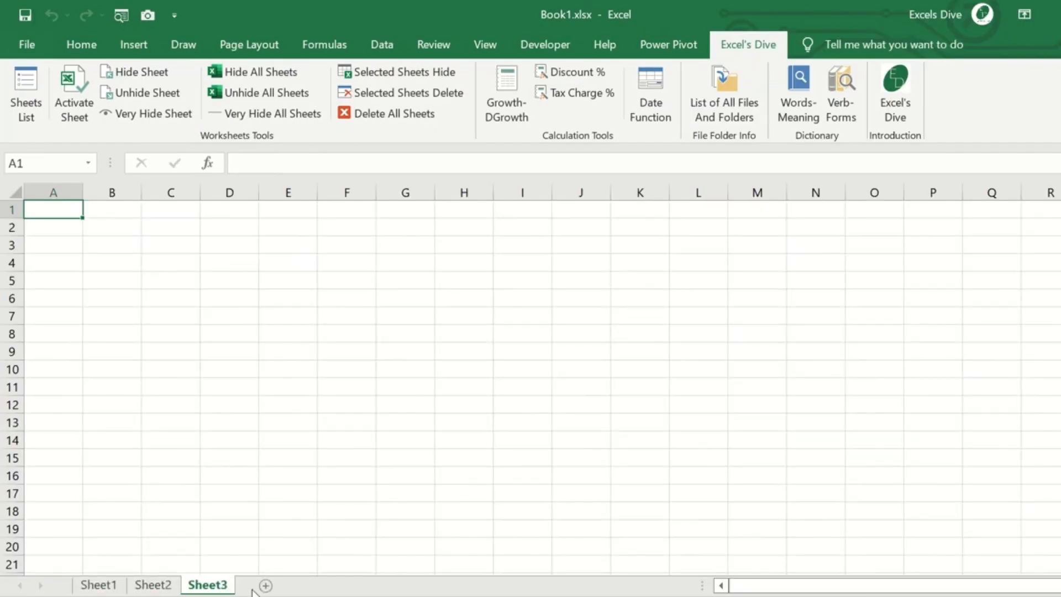
click(260, 586)
click(317, 587)
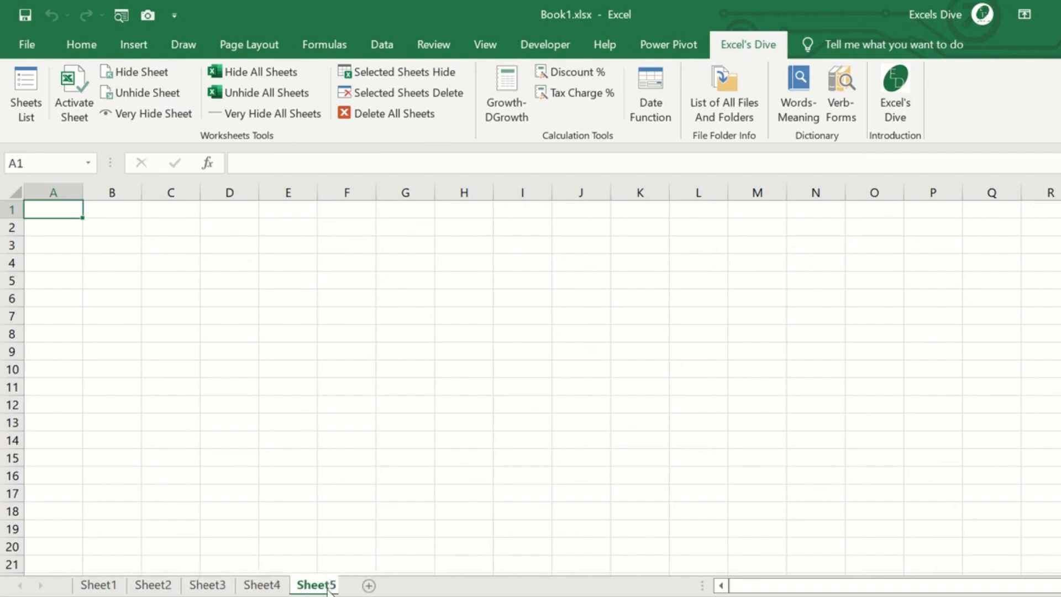
click(117, 584)
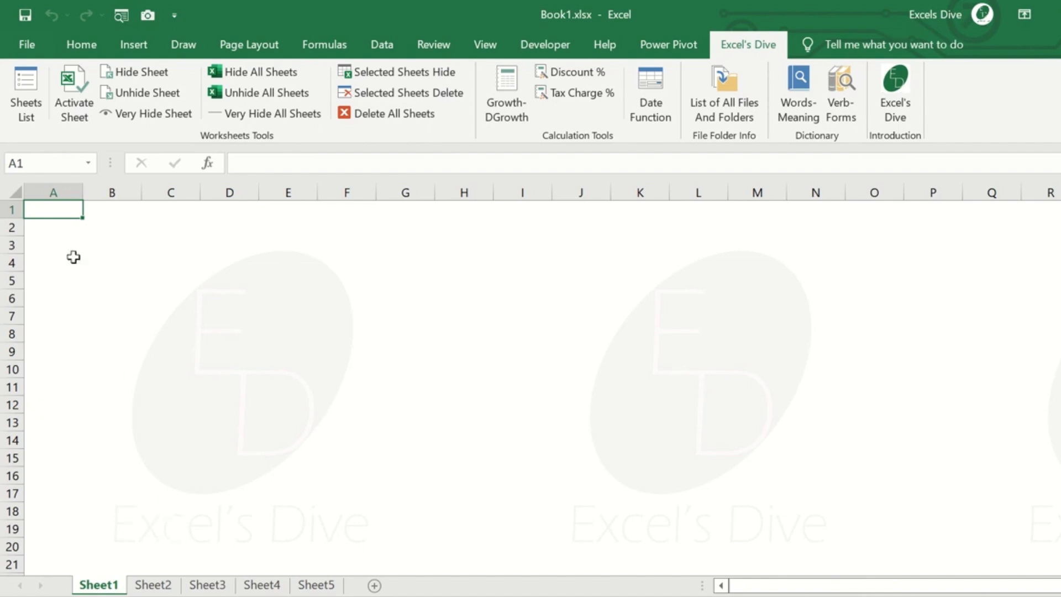
Step: Generate an index sheet listing all worksheets with the add-in, and test its Sheet2 and Sheet5 links, ending on the index
click(28, 110)
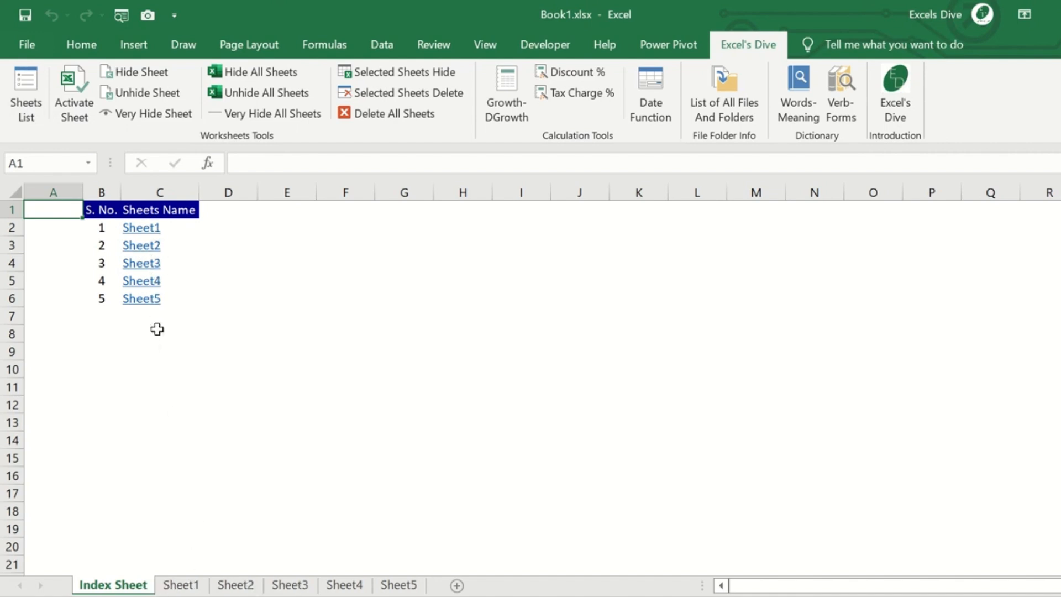
click(148, 246)
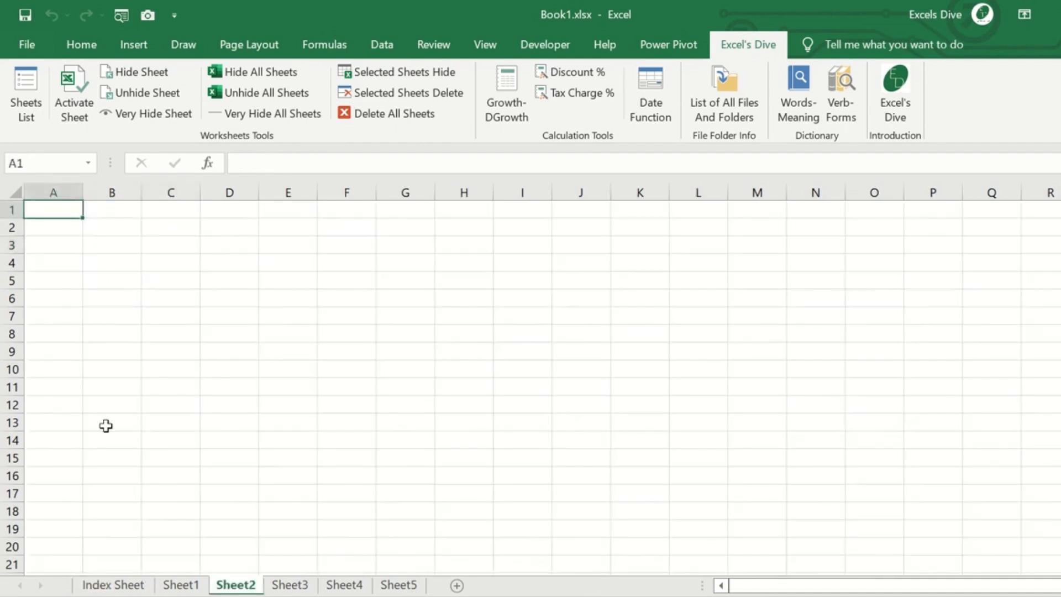
click(115, 581)
click(150, 301)
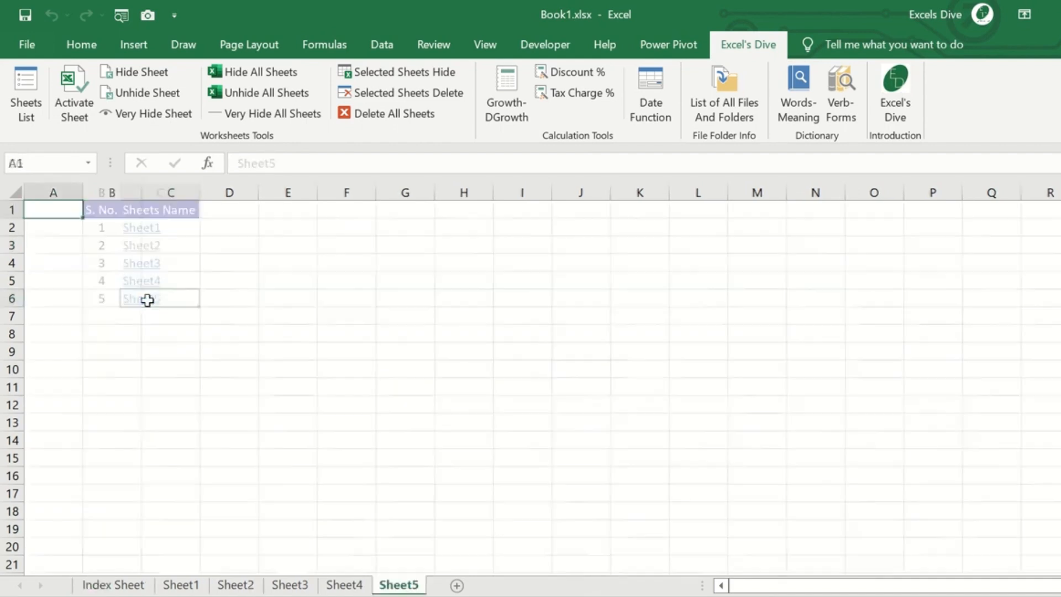
click(113, 583)
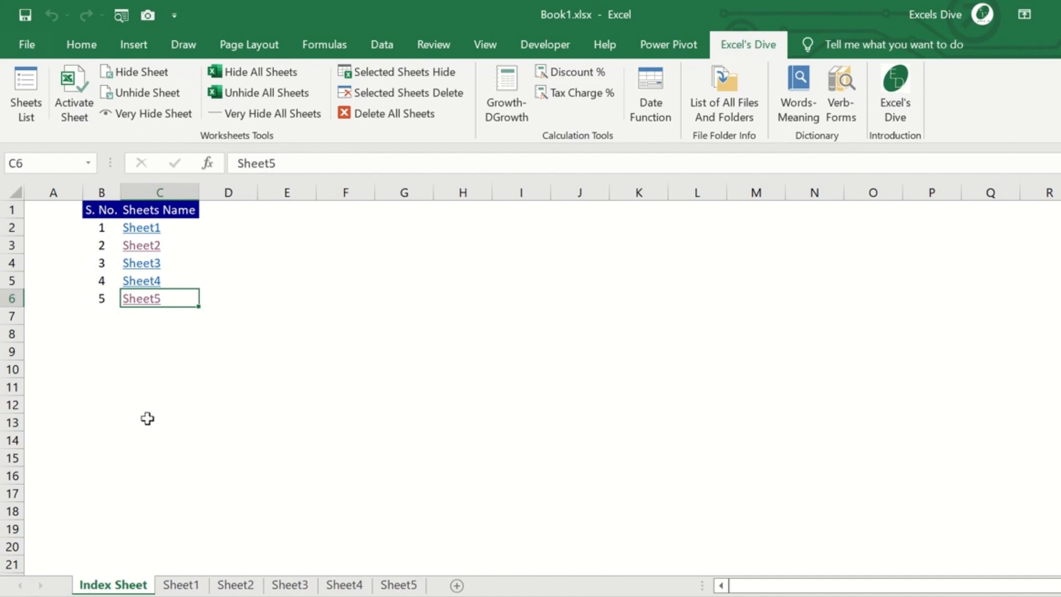
Step: Switch to Sheet3 and back to Index Sheet with the add-in's Activate Sheet command, and select cell C9
click(71, 90)
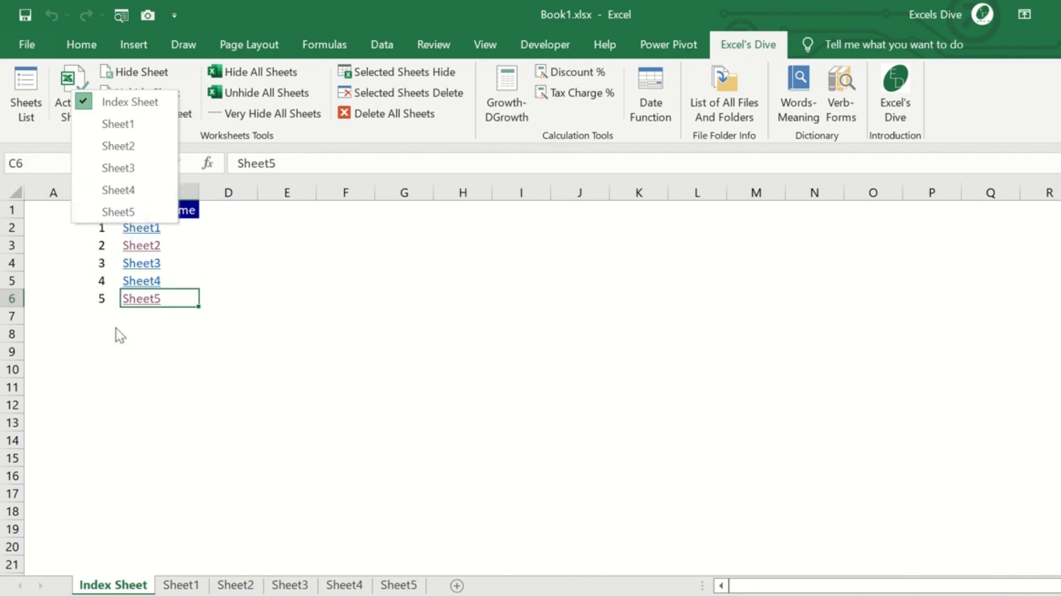
click(135, 176)
click(62, 91)
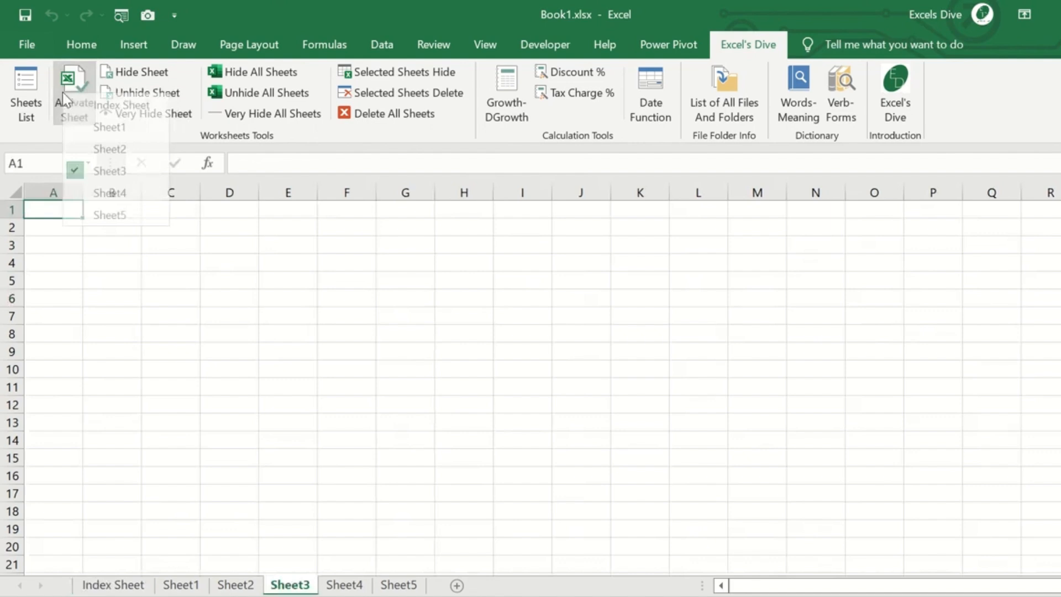
click(139, 105)
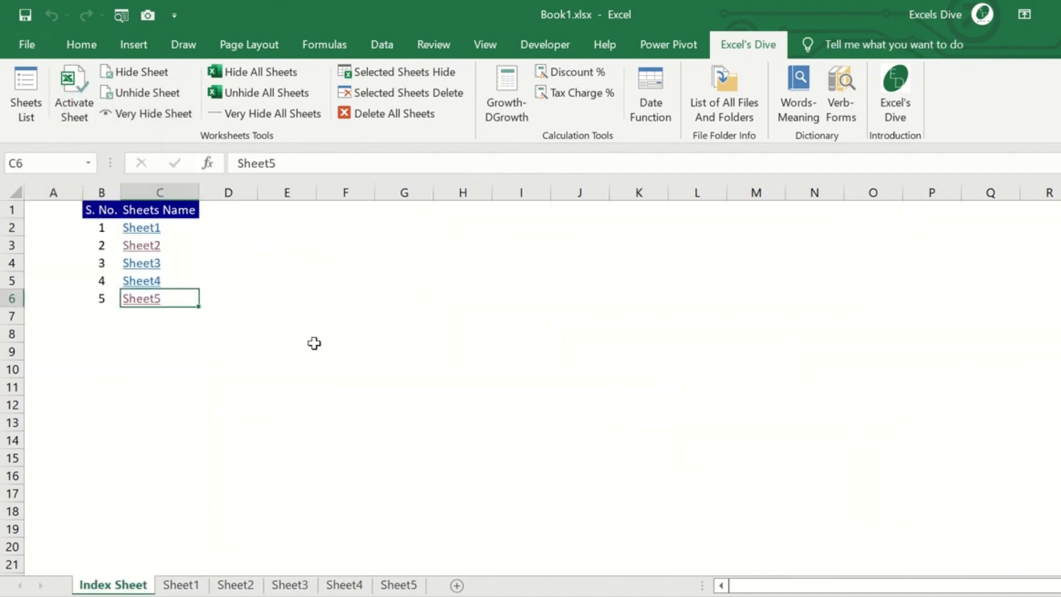
click(78, 92)
click(149, 346)
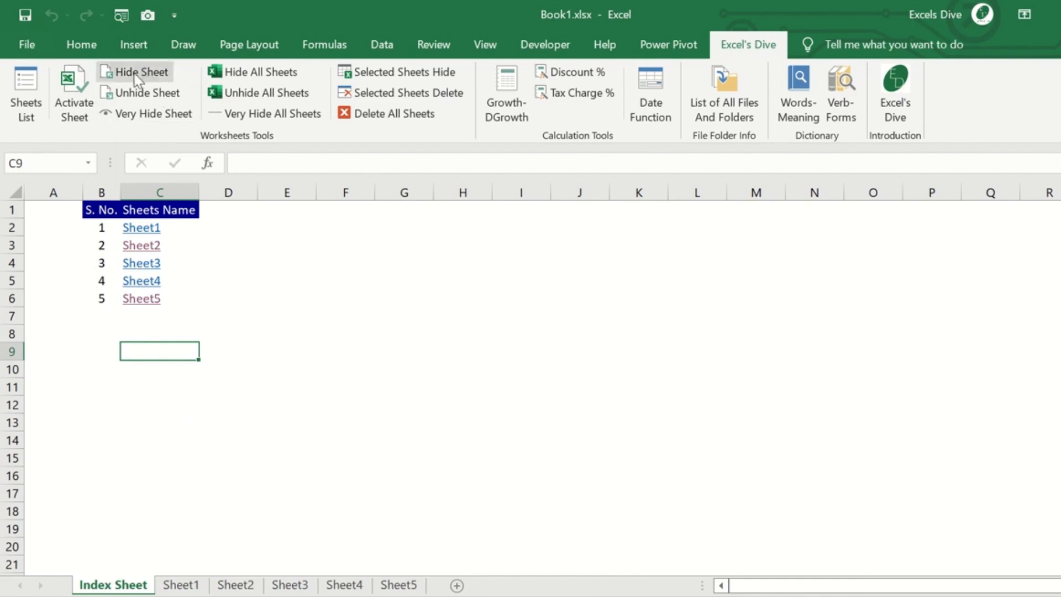
Step: Hide Index Sheet with the add-in's Hide Sheet command and restore it with Excel's built-in Unhide dialog
right_click(125, 588)
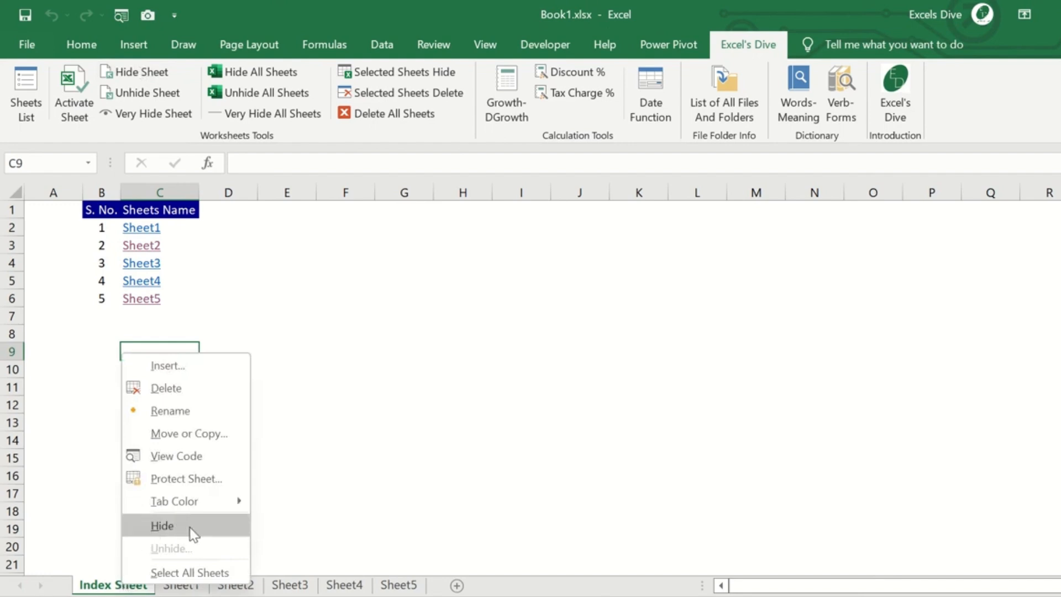
key(Escape)
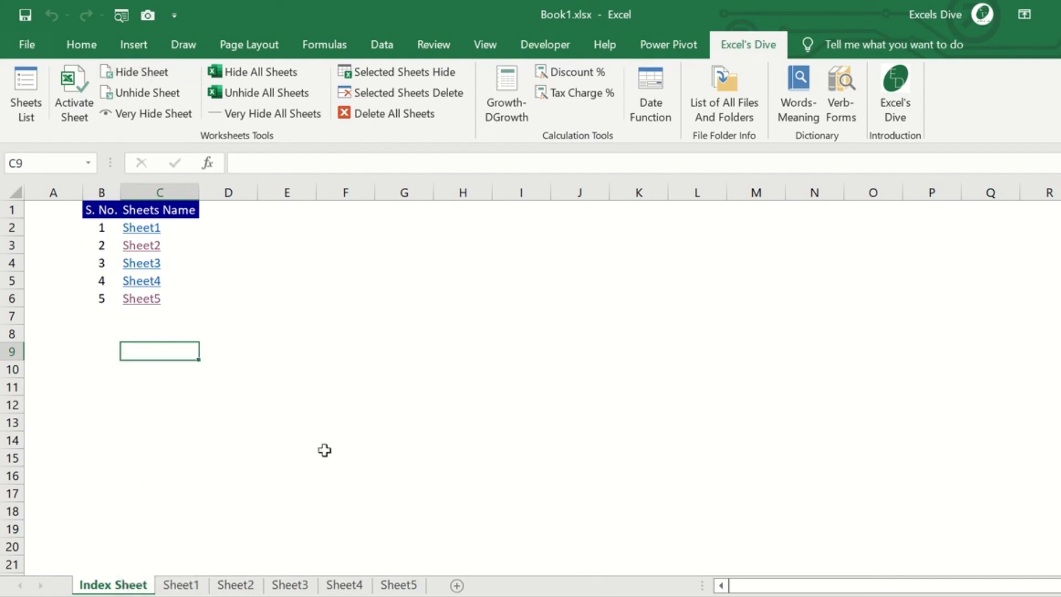
click(153, 83)
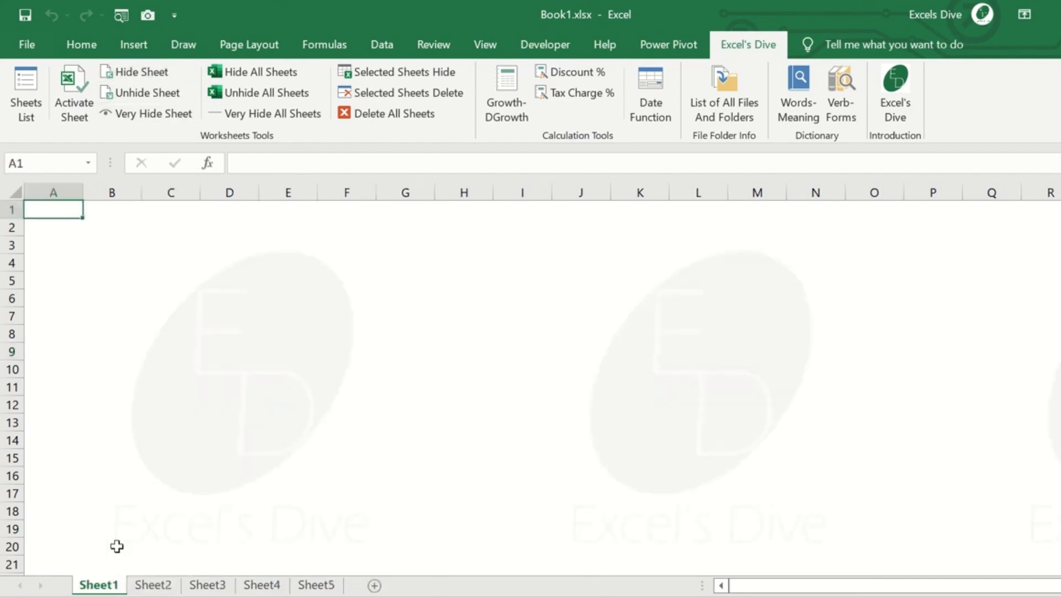
right_click(114, 588)
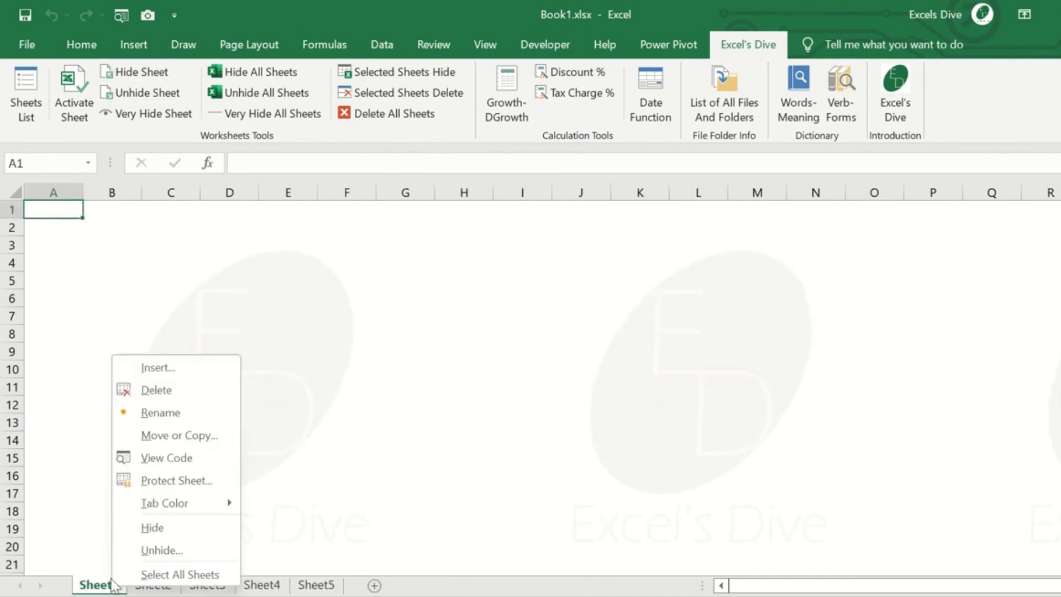
click(154, 554)
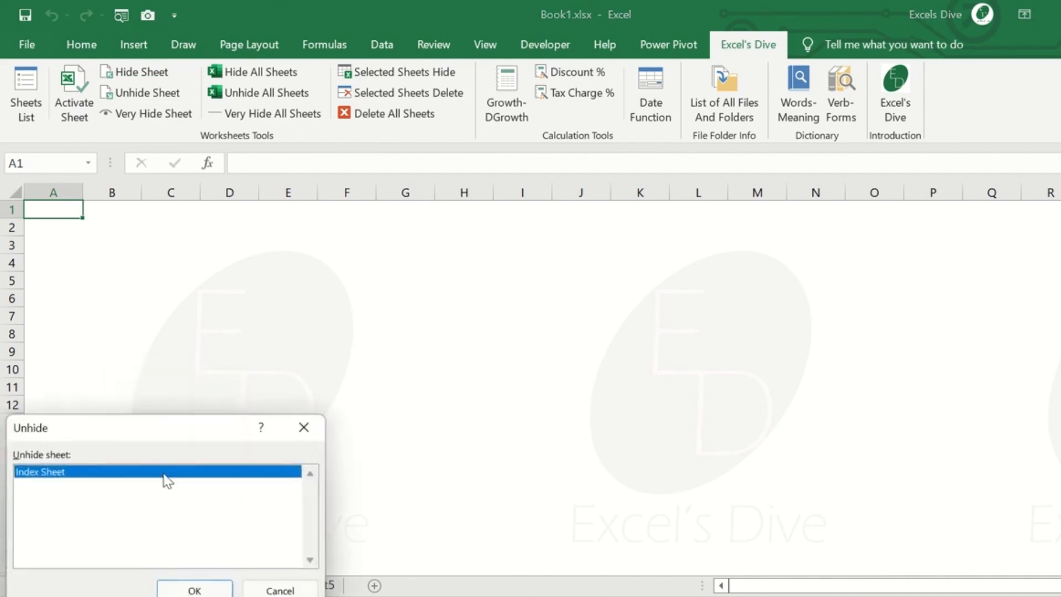
drag(165, 427, 304, 267)
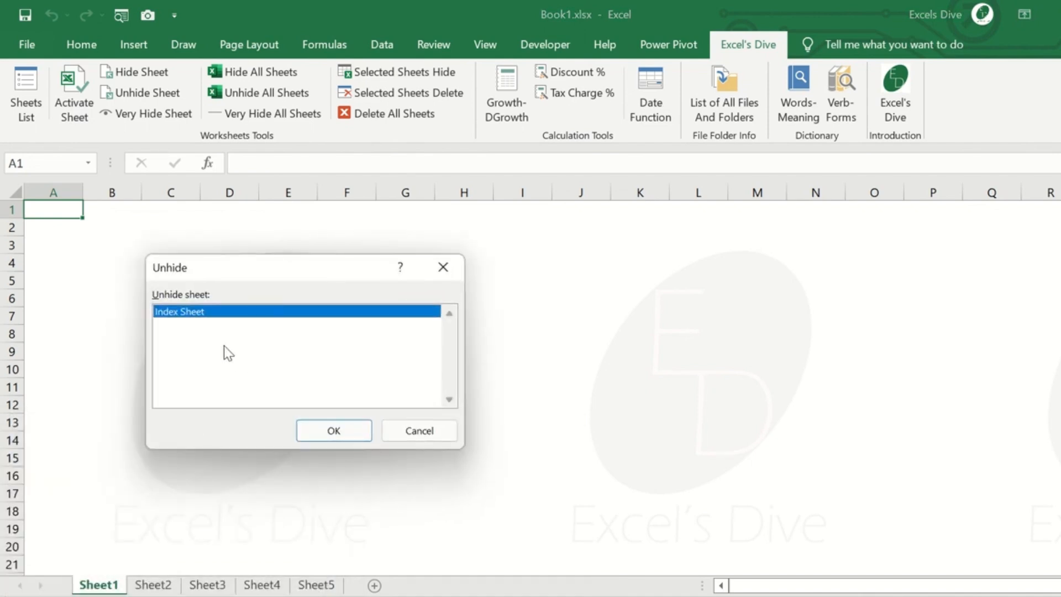
click(327, 436)
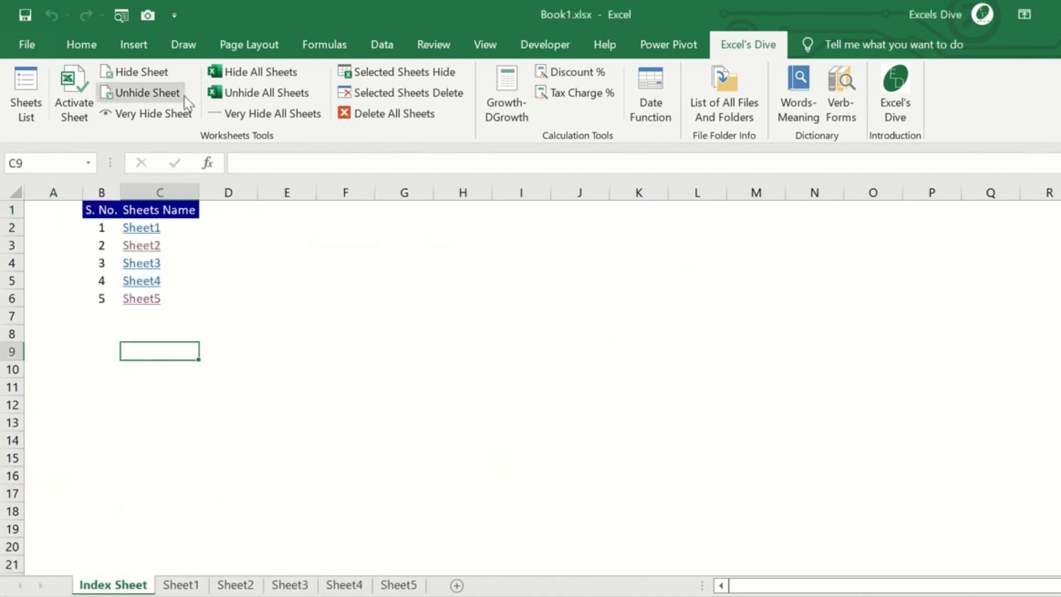
Step: Hide Index Sheet and restore it, using the add-in's own Hide Sheet and Unhide Sheet commands
click(138, 72)
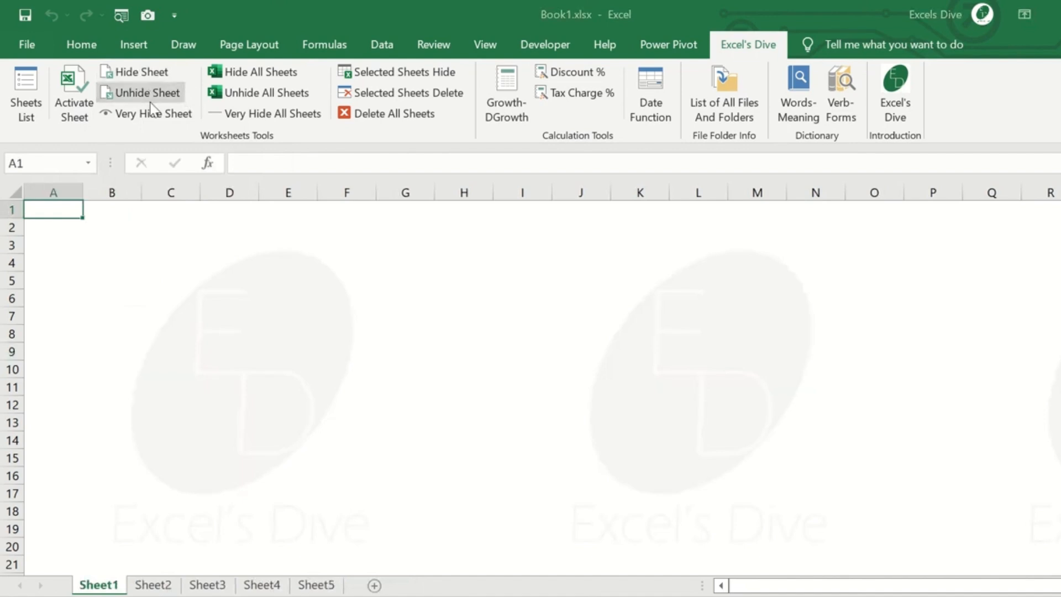
click(147, 93)
click(462, 233)
click(614, 350)
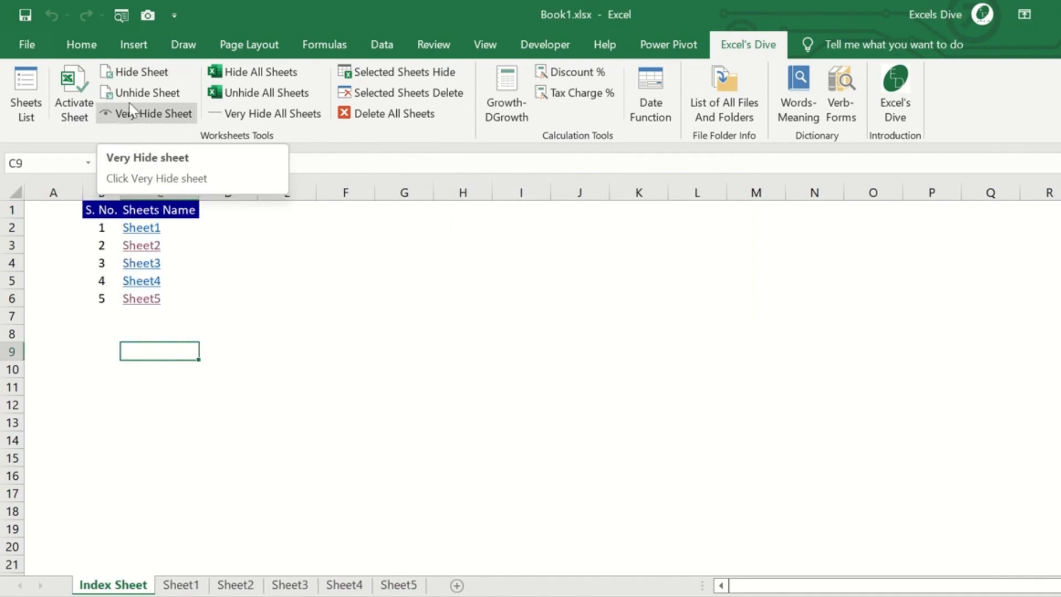
Step: Hide Index Sheet with the add-in once more and bring it back with Excel's built-in Unhide command
click(127, 75)
right_click(112, 585)
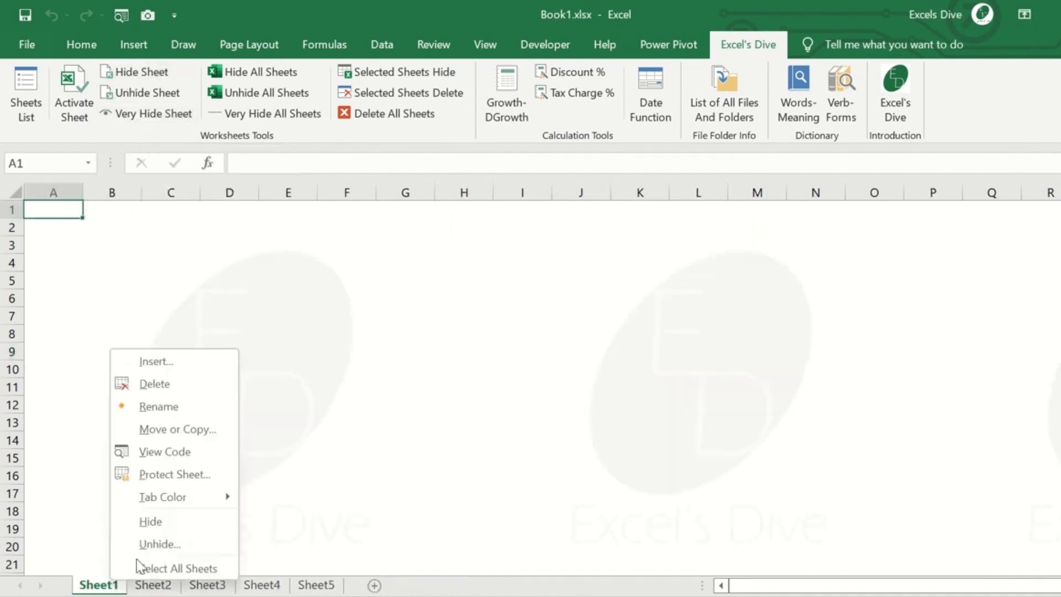
click(168, 547)
click(196, 587)
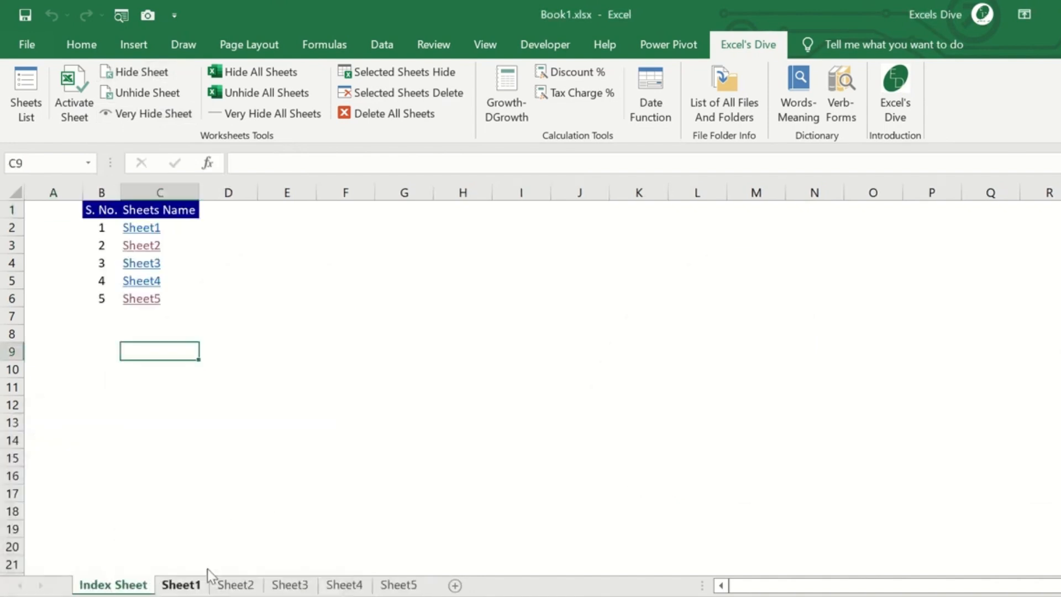
Step: Very hide Index Sheet, check the built-in Unhide option on Sheet1, and restore Index Sheet with the add-in's Unhide Sheet command
click(154, 120)
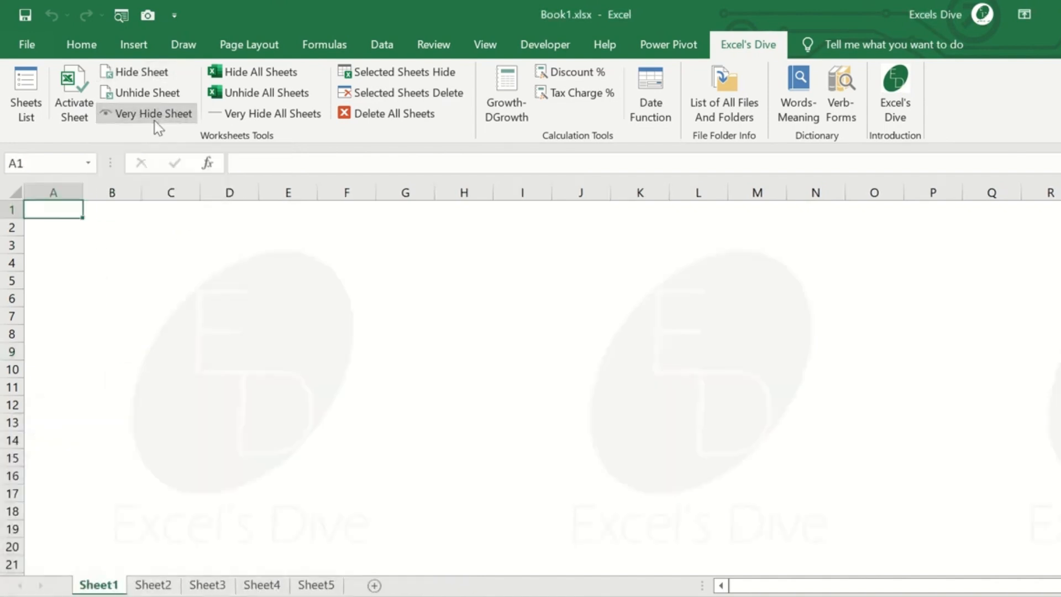
right_click(117, 586)
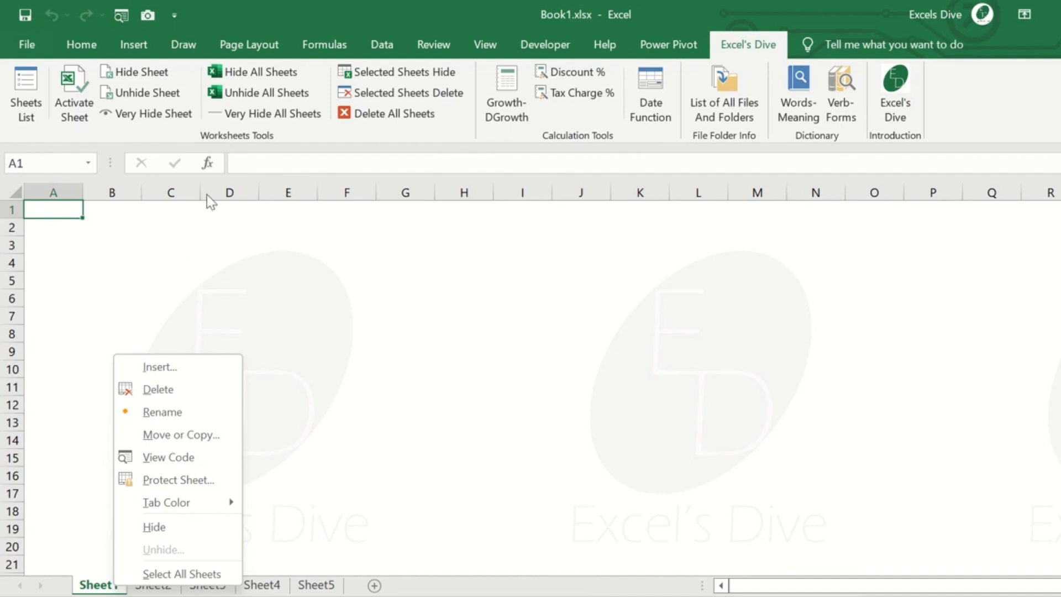
click(151, 95)
click(152, 95)
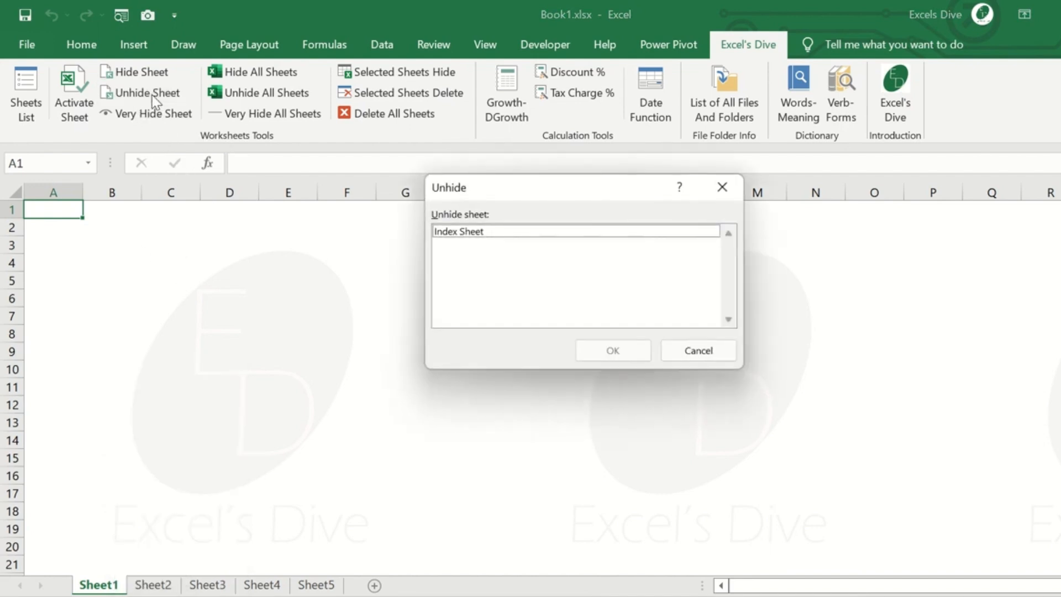
click(483, 235)
click(627, 359)
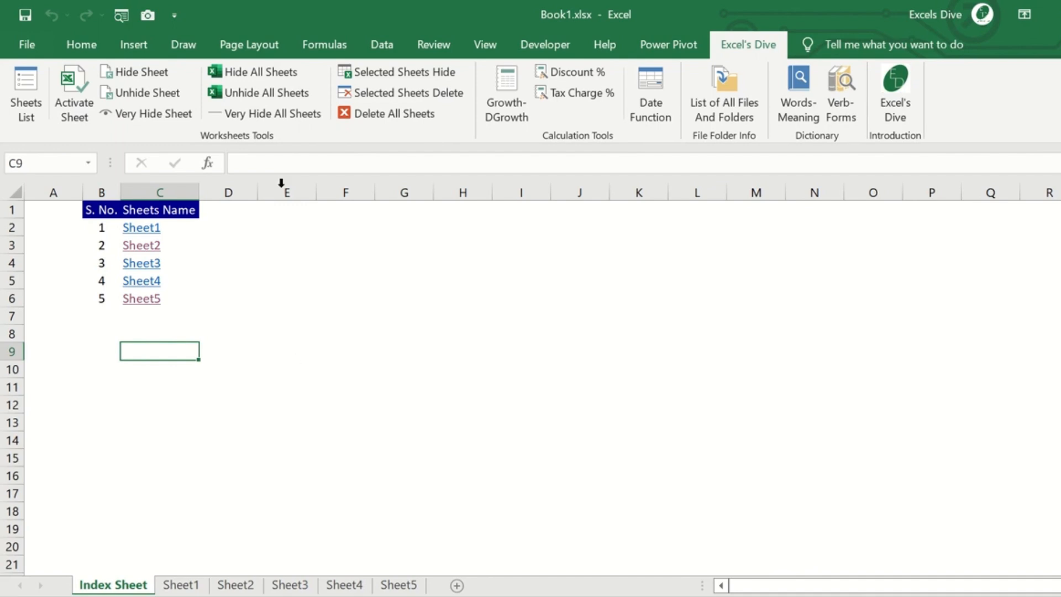
Step: Hide all sheets other than Index Sheet and unhide them all again with the add-in
click(258, 80)
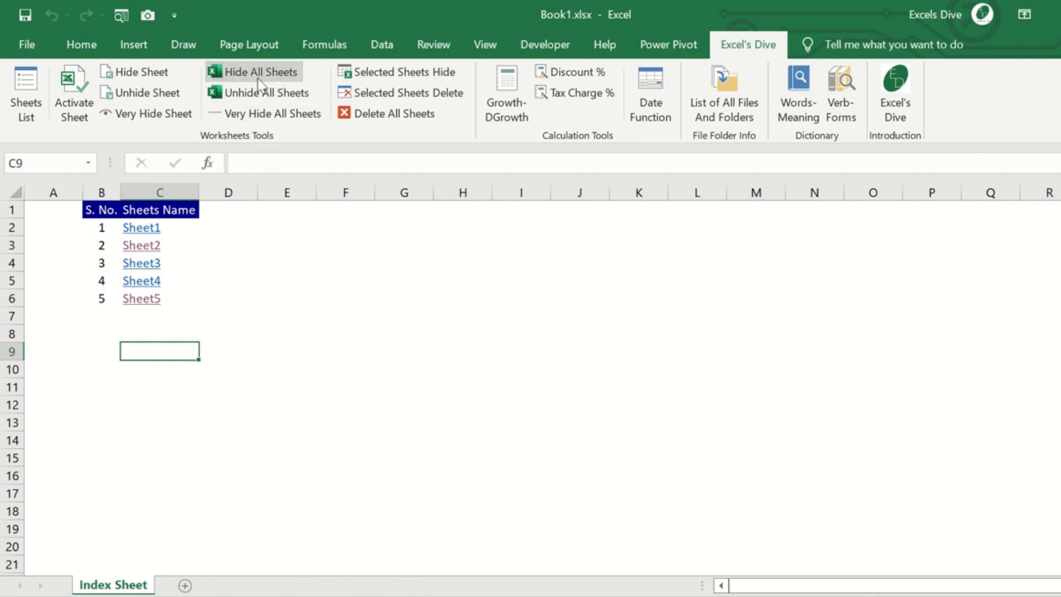
click(274, 101)
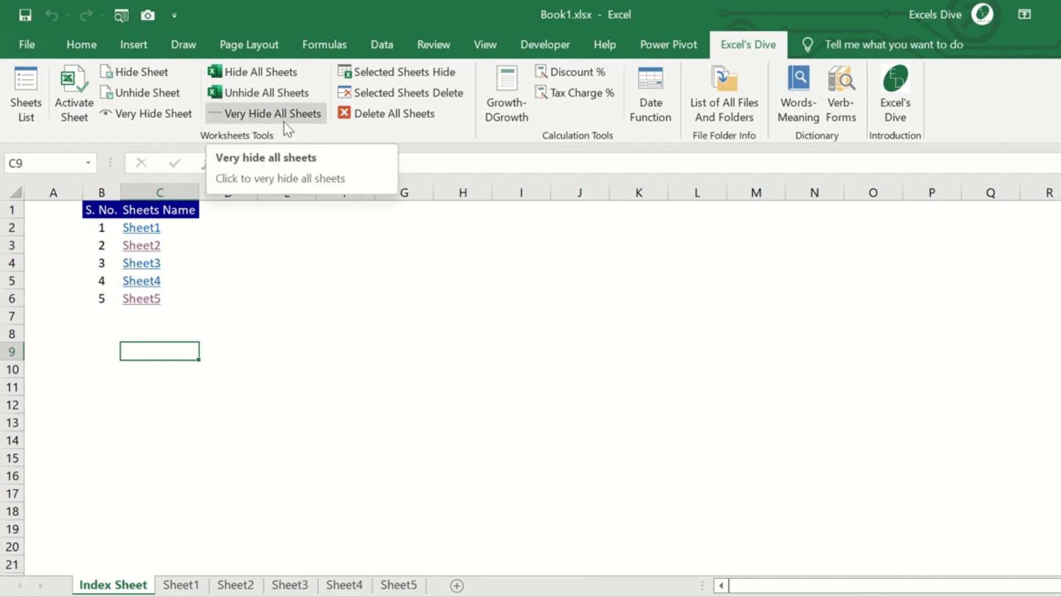
Step: Very hide all sheets other than Index Sheet, and check whether Excel's built-in Unhide option is available
click(284, 122)
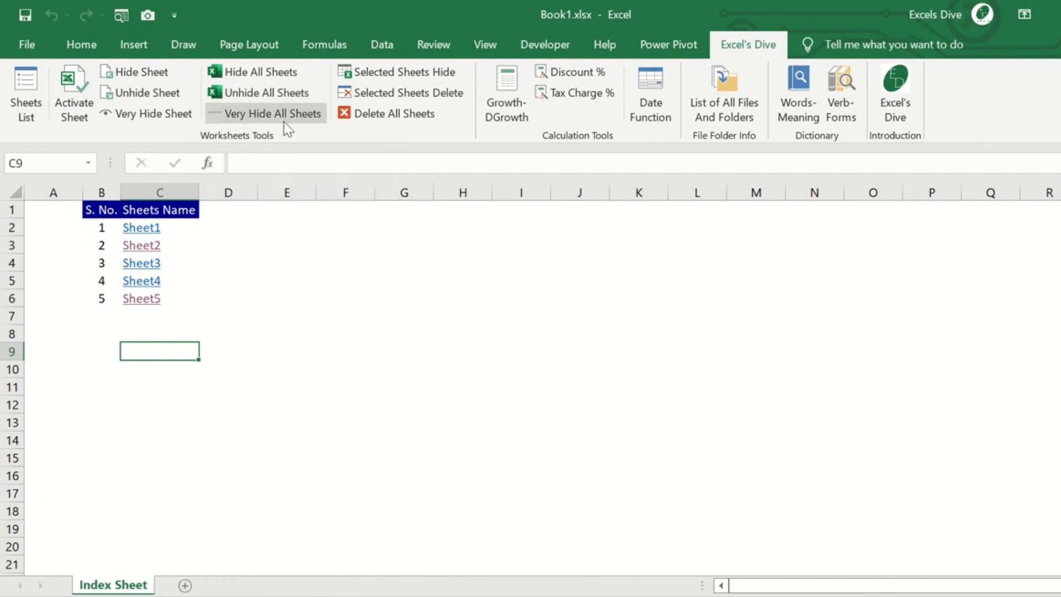
right_click(120, 578)
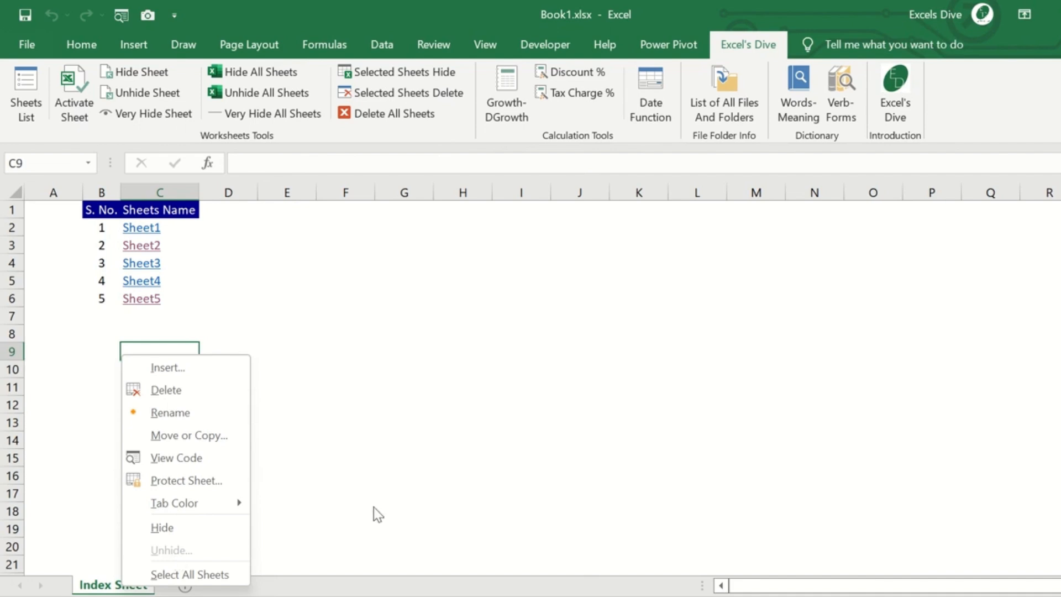
click(389, 456)
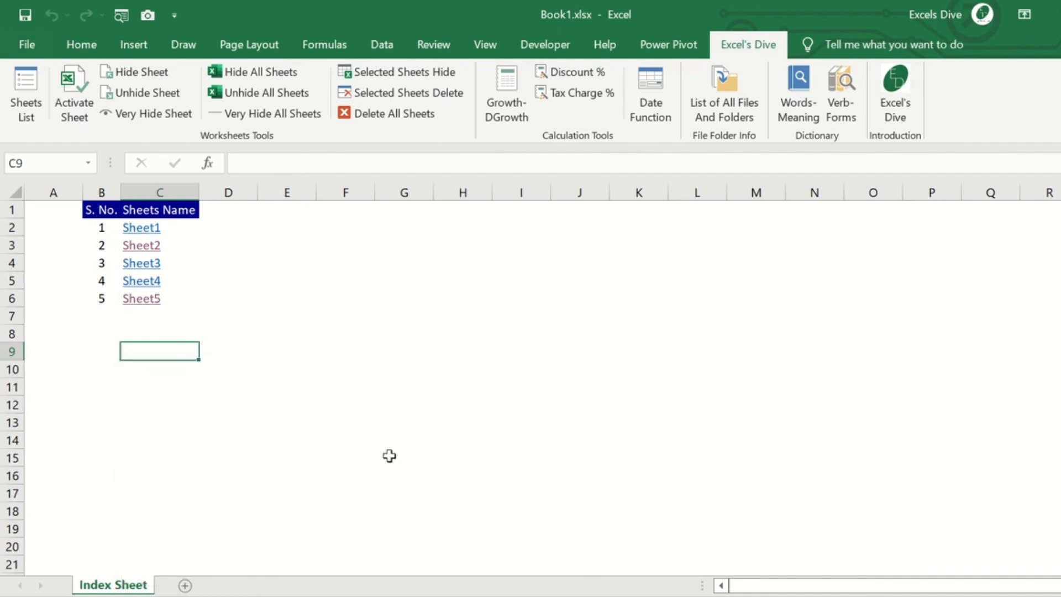
Step: Unhide all the very hidden sheets with the add-in, and hide Sheet2 and Sheet4 together as selected sheets
click(250, 104)
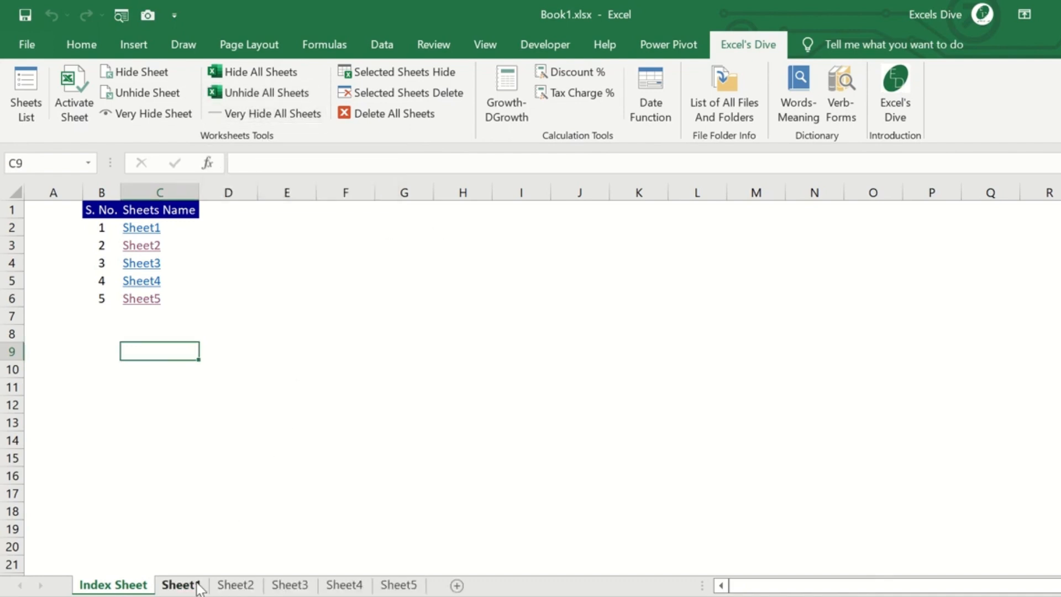
click(235, 585)
ctrl+click(333, 585)
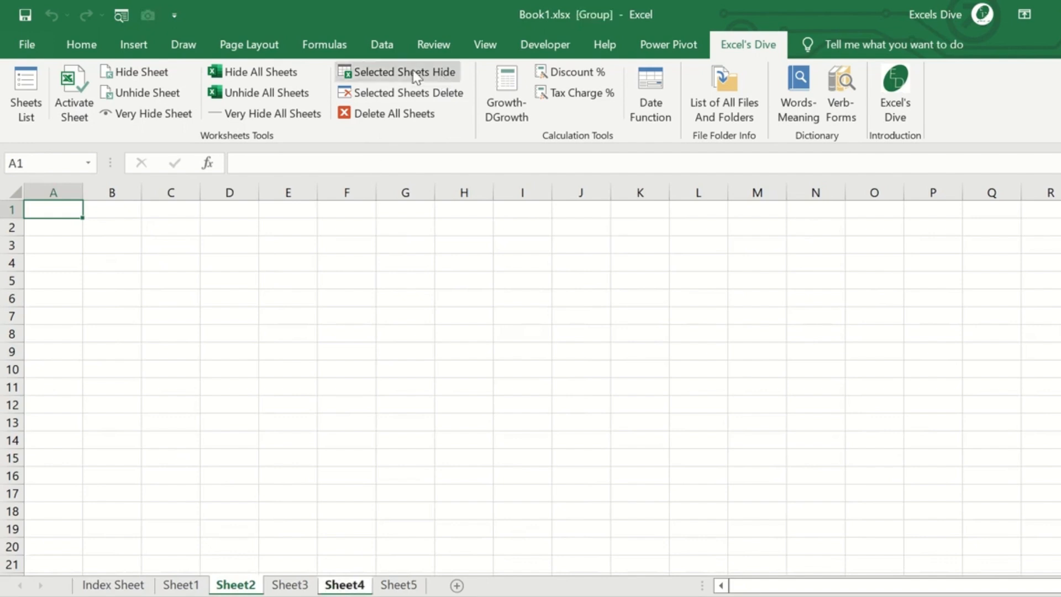
ctrl+click(407, 584)
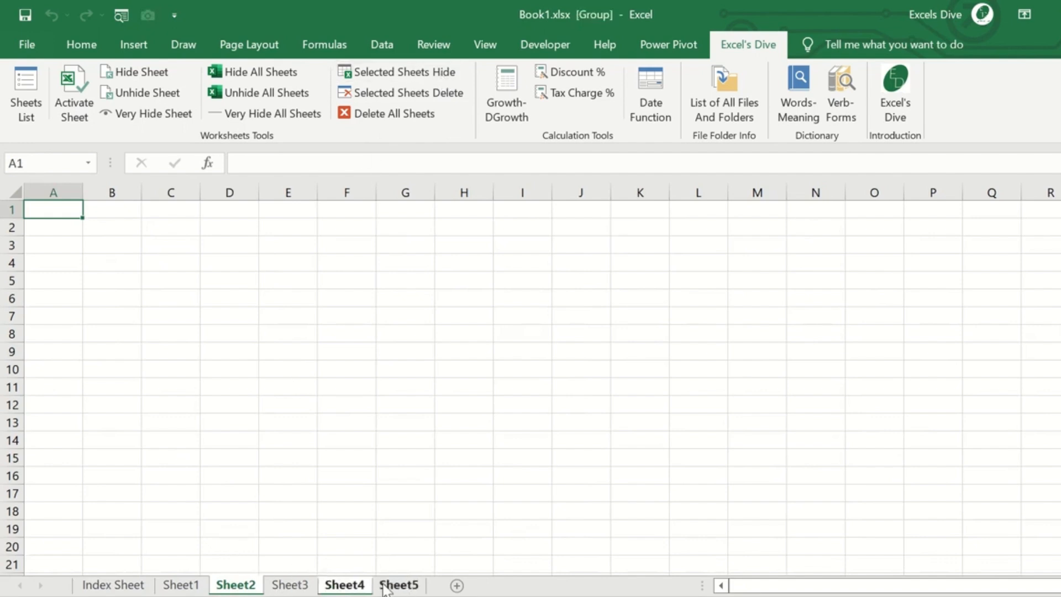
click(417, 74)
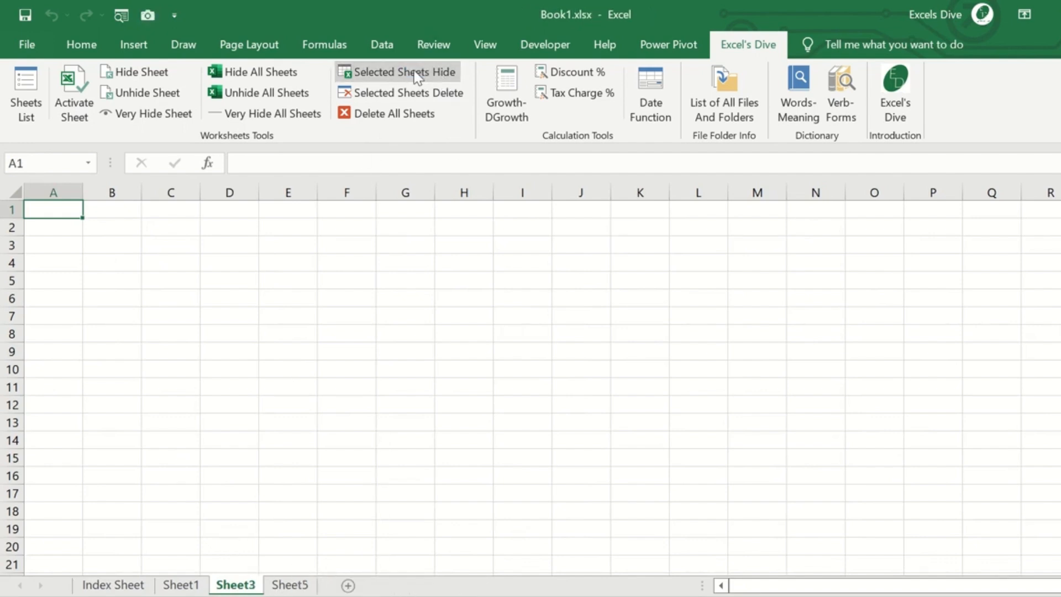
Step: Unhide all sheets with the add-in, and delete Sheet2 and Sheet4 together as selected sheets, ending on Index Sheet
click(292, 95)
click(117, 588)
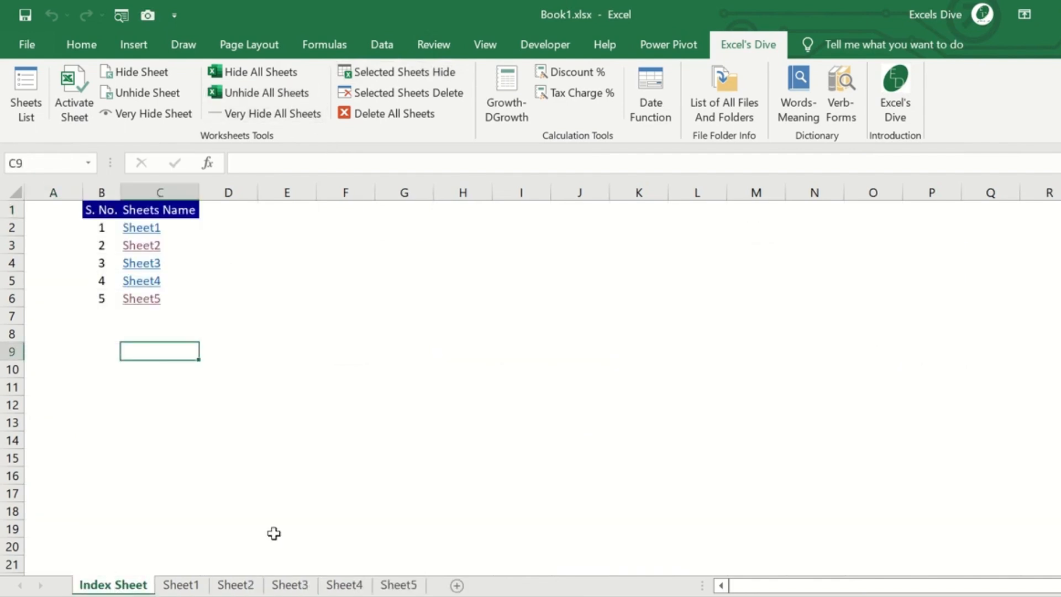
click(235, 586)
ctrl+click(342, 586)
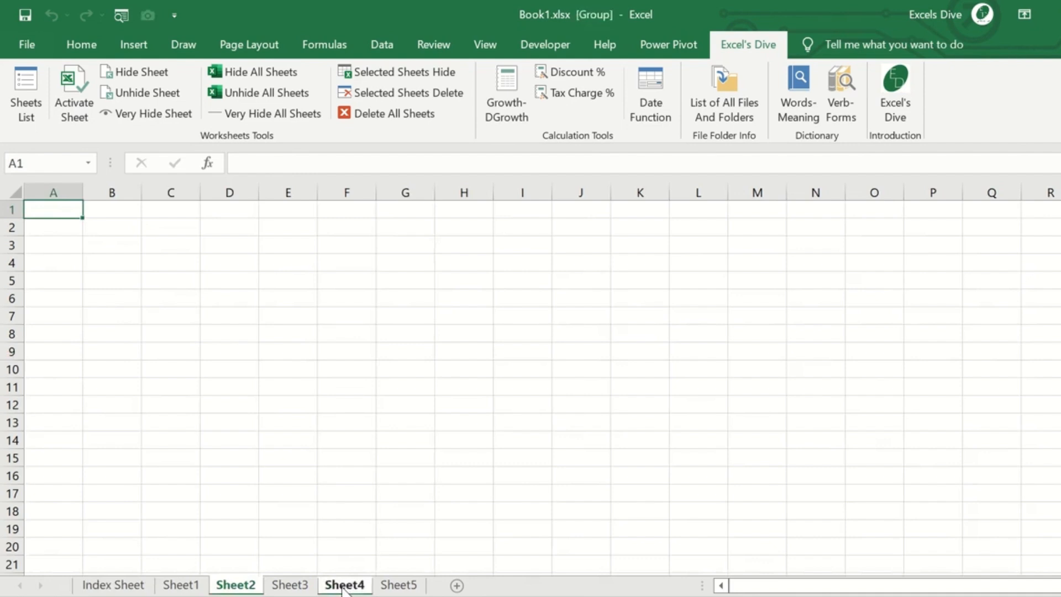
click(429, 96)
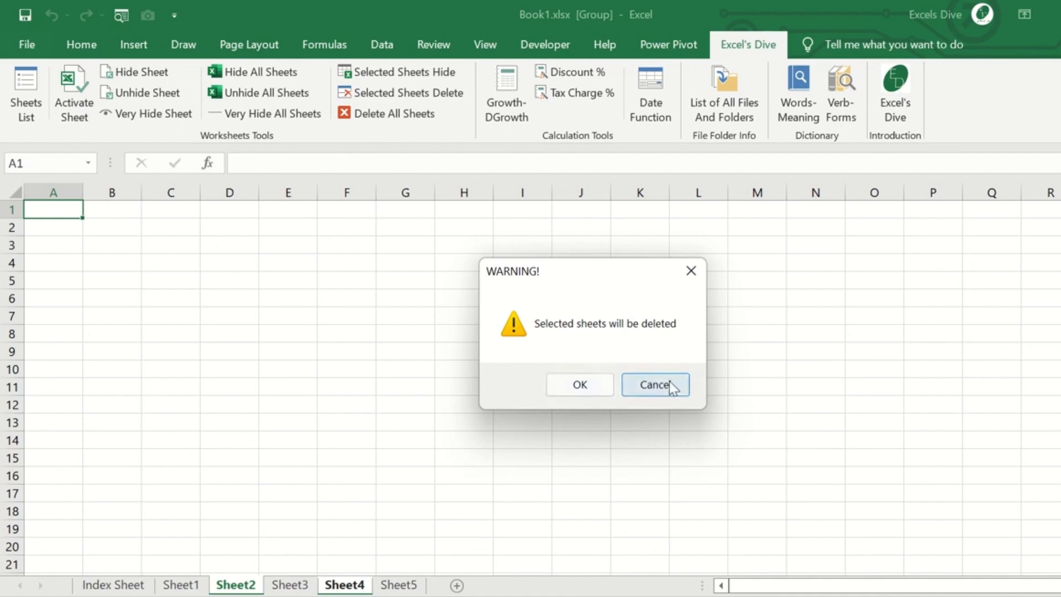
click(579, 384)
click(148, 586)
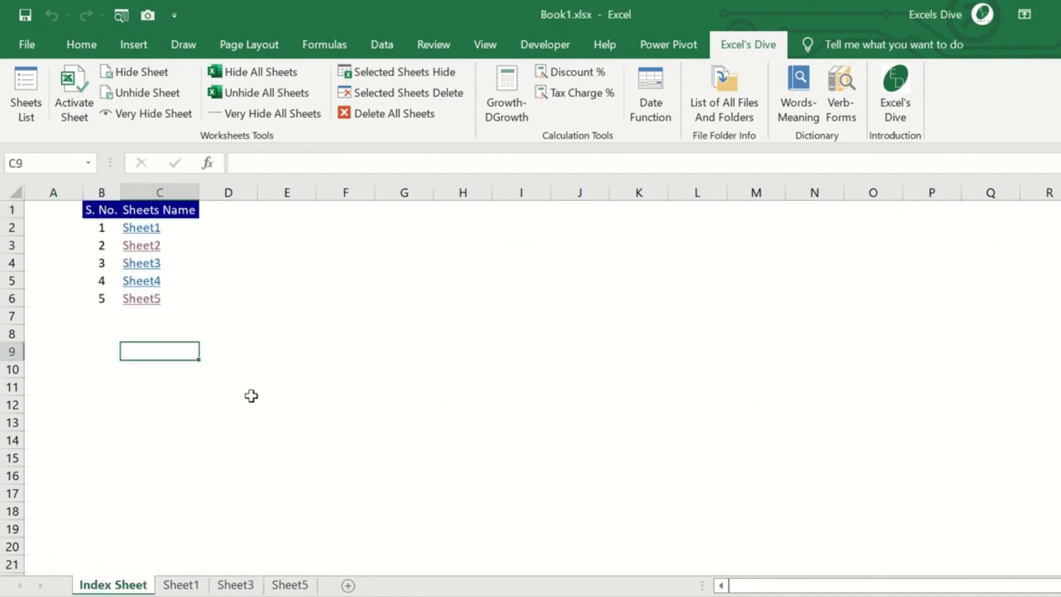
Step: Delete all sheets other than Sheet1 with the add-in's Delete All Sheets command, accepting the deletion
click(178, 584)
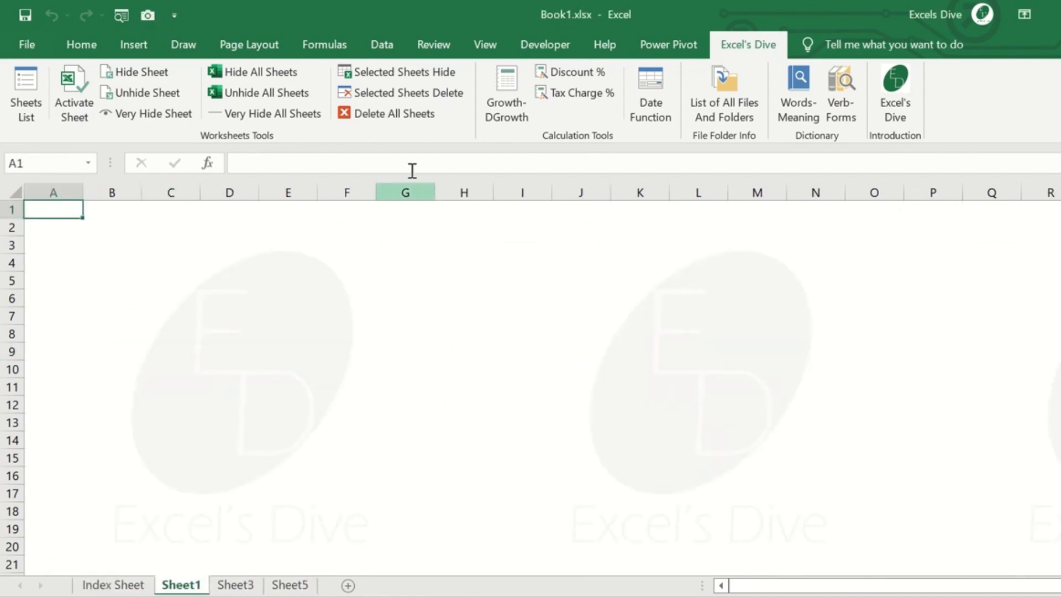
click(392, 121)
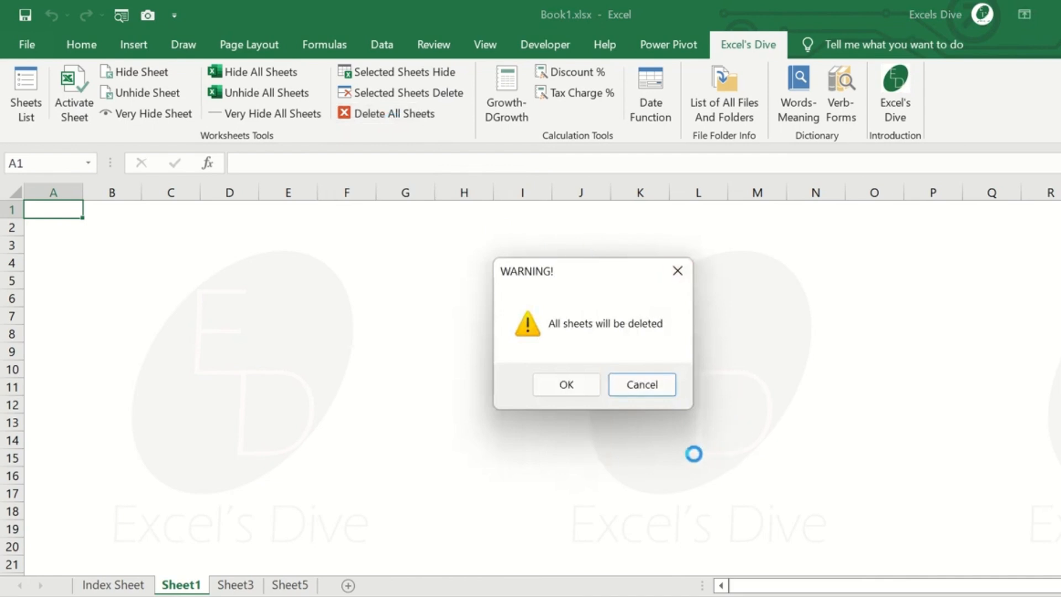
click(577, 383)
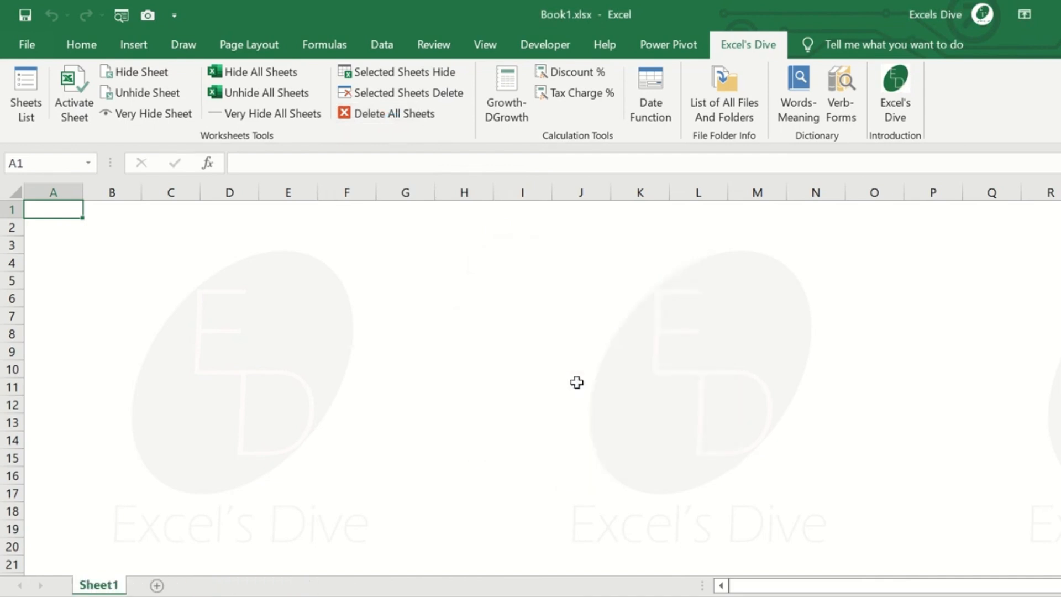